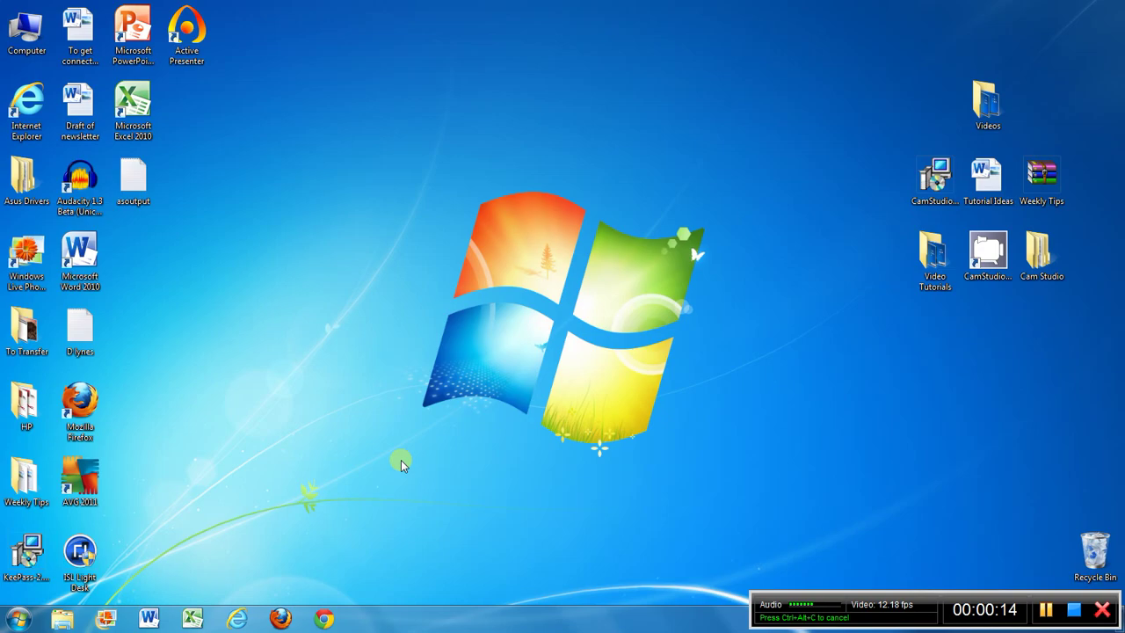
Launch Chrome, look through Other bookmarks, and switch the new tab page to the Apps view.
{"action": "left_click", "coordinate": [324, 619]}
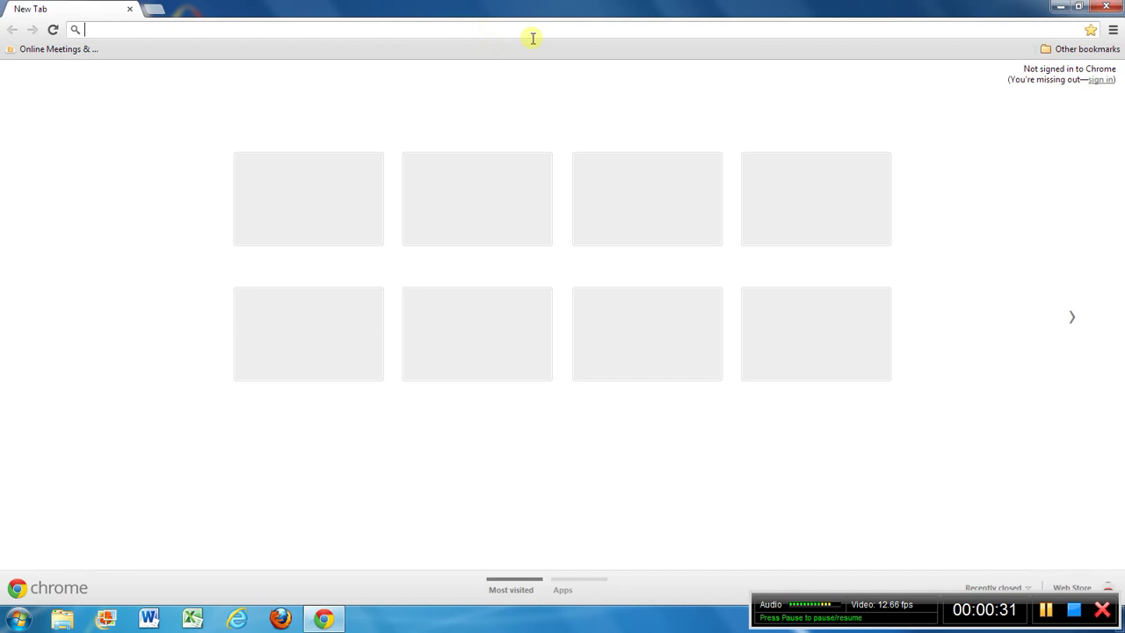
{"action": "left_click", "coordinate": [1062, 51]}
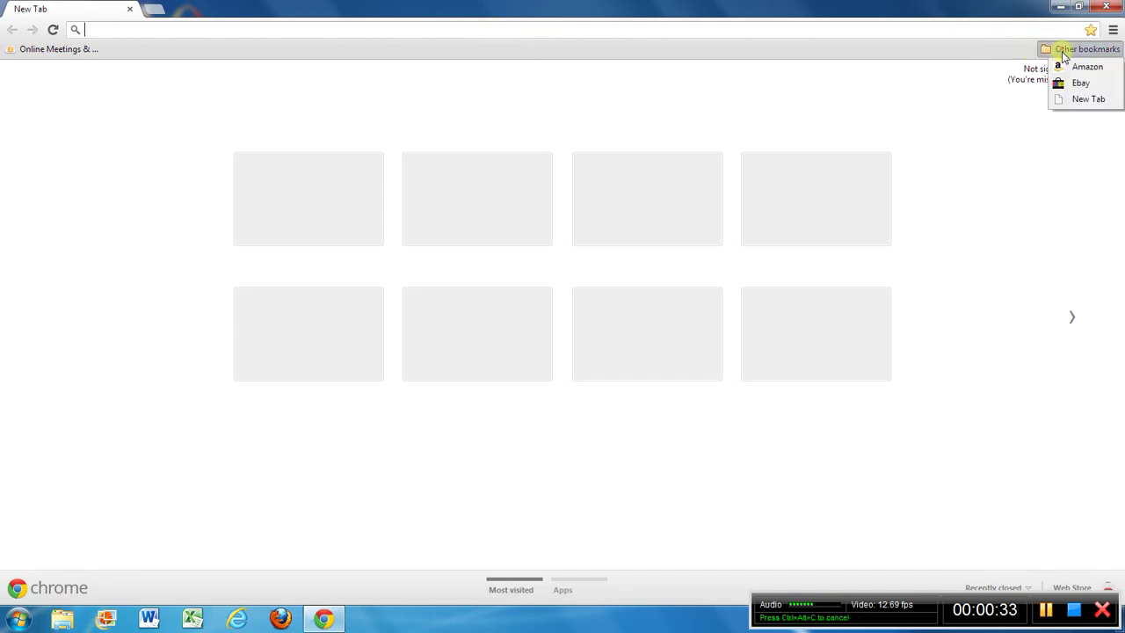
{"action": "left_click", "coordinate": [1062, 51]}
{"action": "left_click", "coordinate": [1088, 51]}
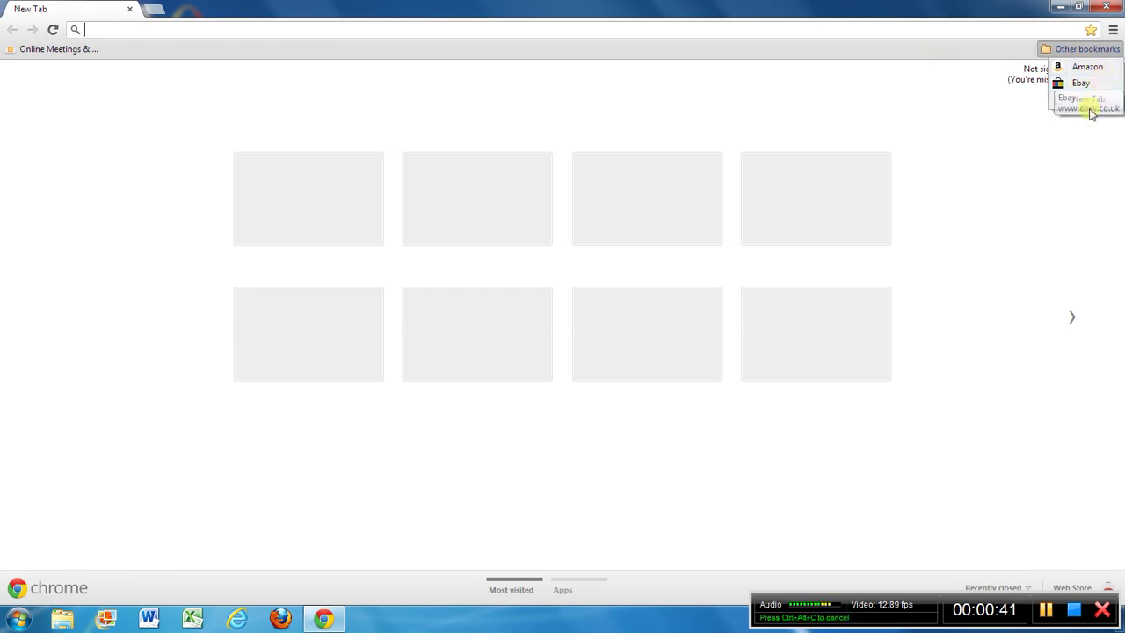
{"action": "left_click", "coordinate": [1087, 118]}
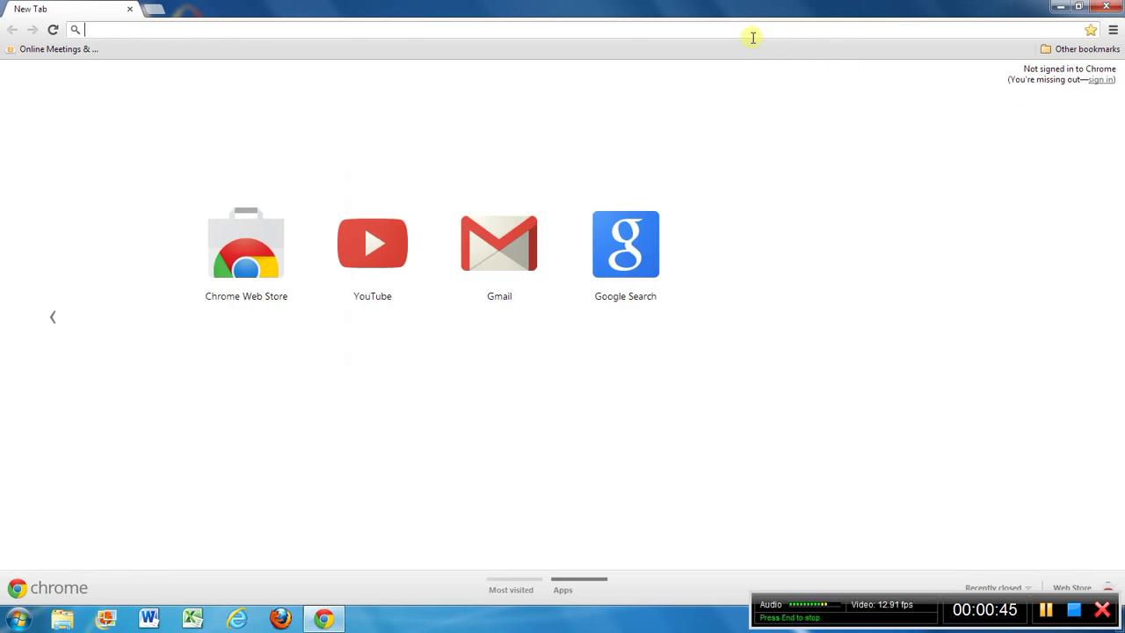
Load bbc.co.uk and drag its page icon onto the bookmarks bar as 'BBC - Homepage'.
{"action": "type", "text": "b"}
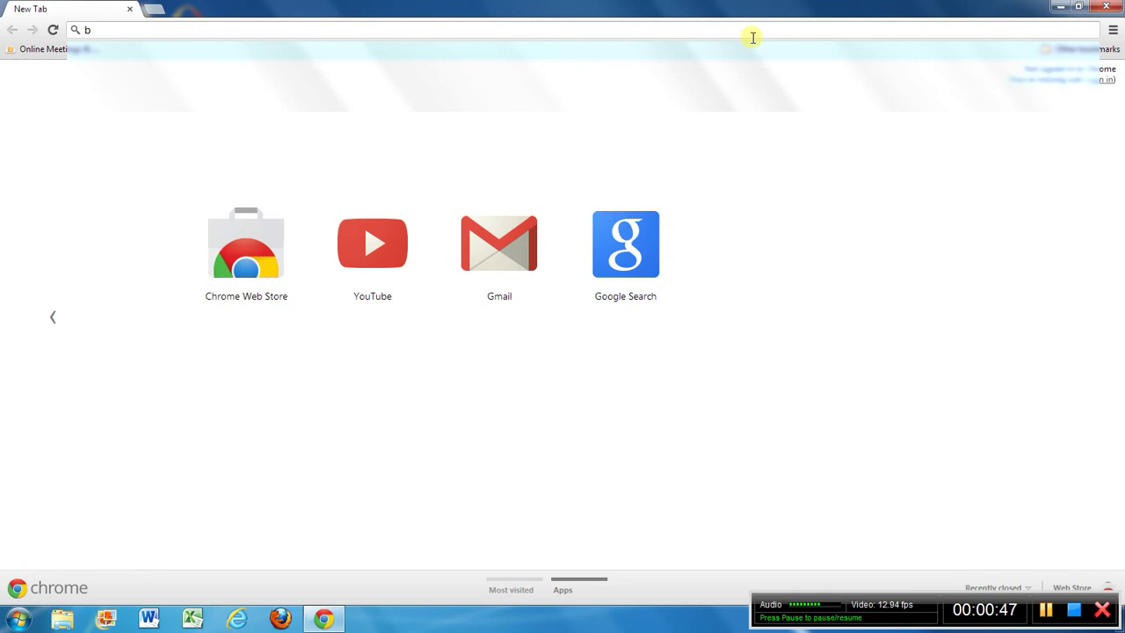
{"action": "type", "text": "bc.co.uk"}
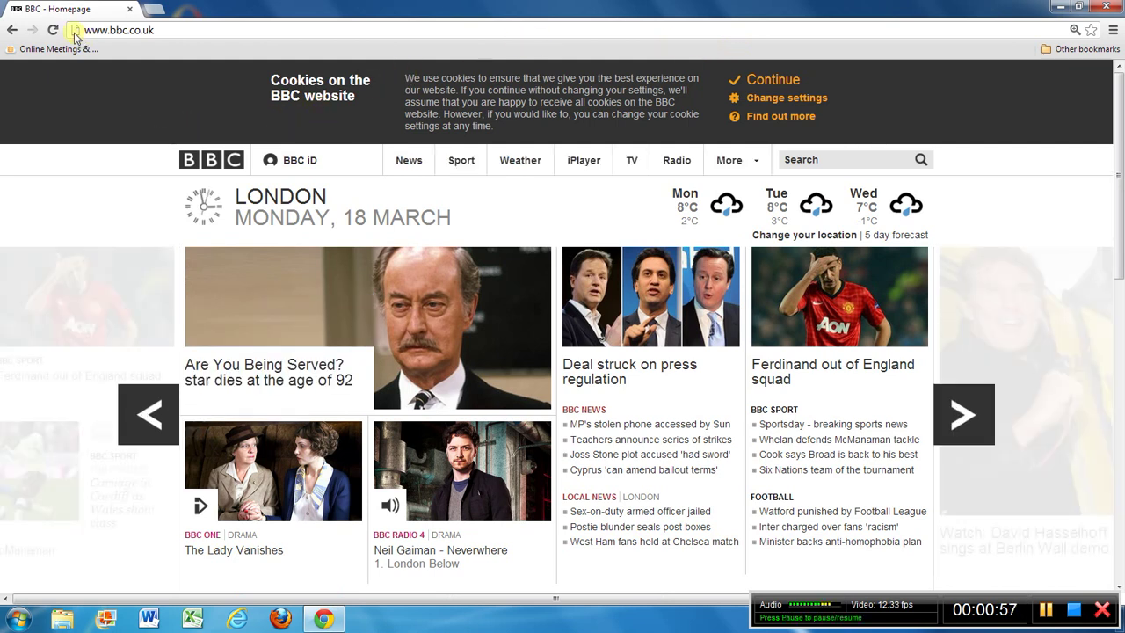
{"action": "mouse_move", "coordinate": [76, 30]}
{"action": "left_mouse_down"}
{"action": "mouse_move", "coordinate": [101, 39]}
{"action": "mouse_move", "coordinate": [76, 35]}
{"action": "left_mouse_up"}
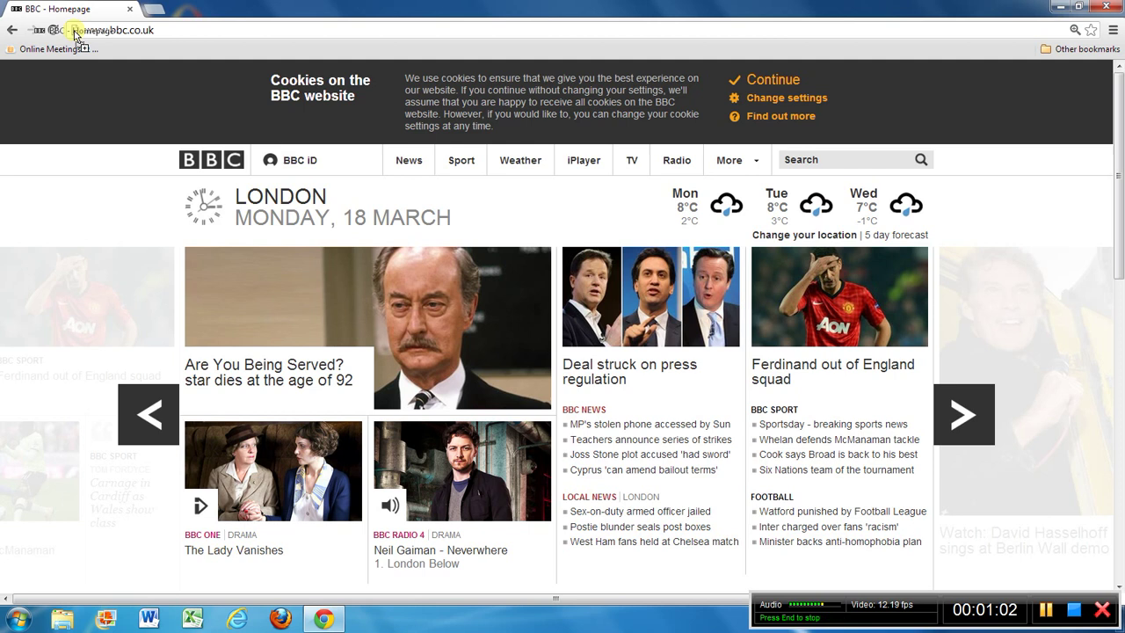
{"action": "left_click_drag", "start_coordinate": [76, 35], "coordinate": [148, 55]}
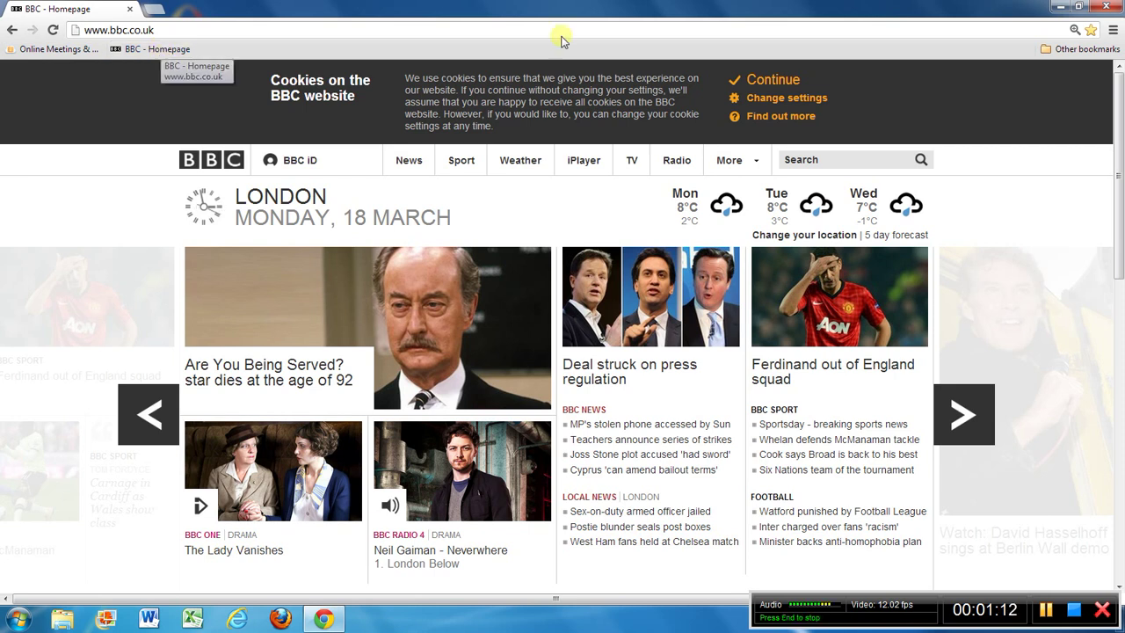
Set the BBC - Homepage bookmark's folder to Other bookmarks and verify it's listed there.
{"action": "left_click", "coordinate": [1091, 32]}
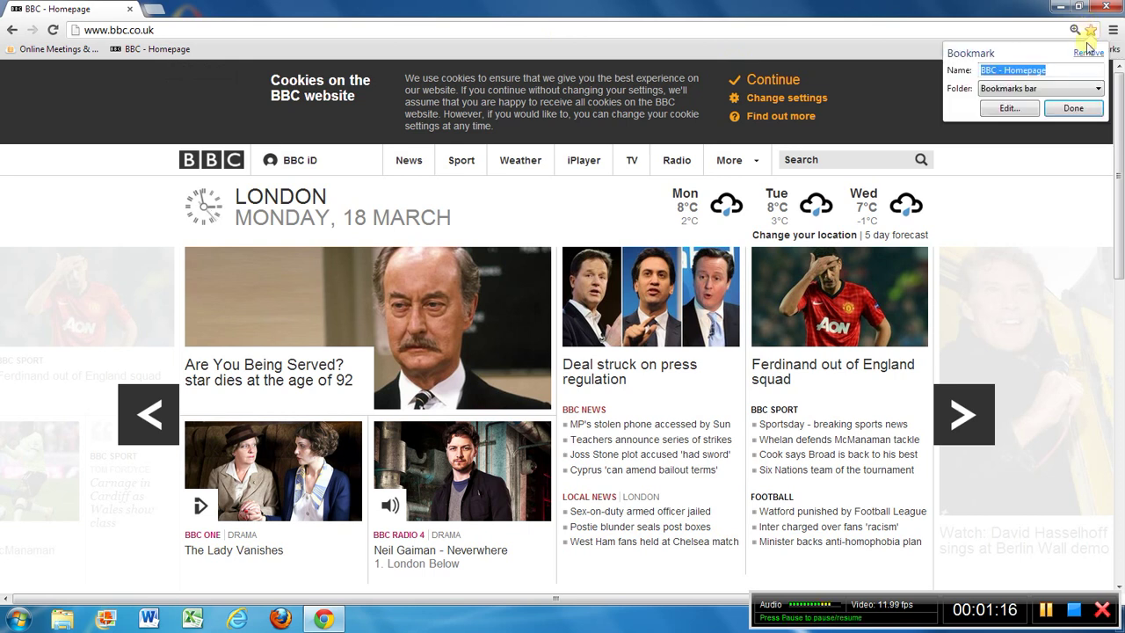
{"action": "left_click", "coordinate": [1035, 88]}
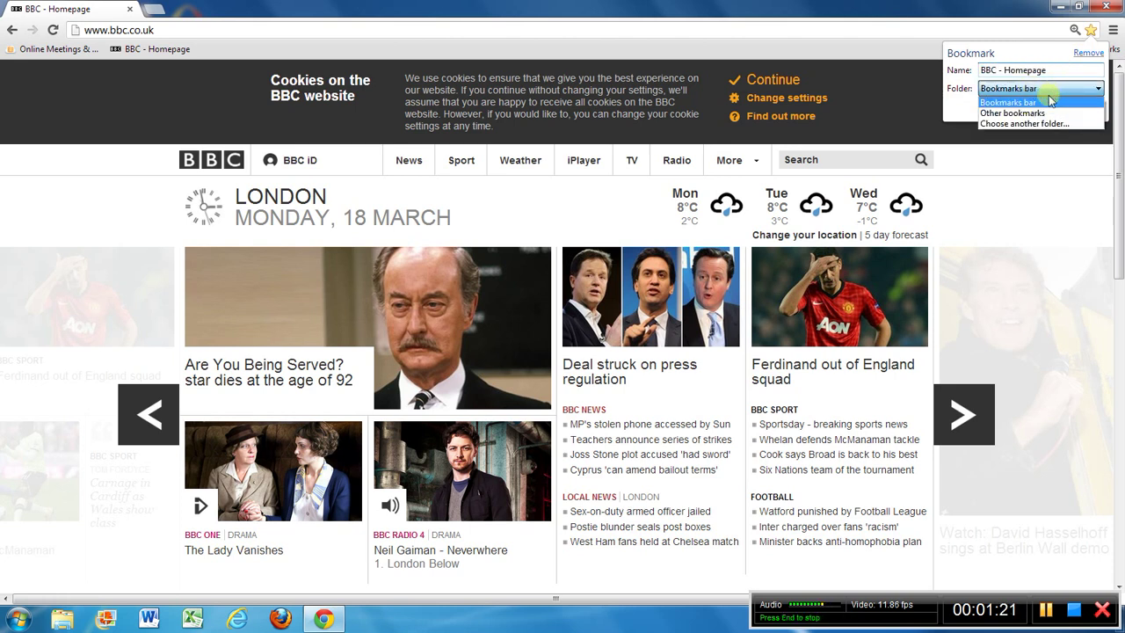
{"action": "left_click", "coordinate": [1022, 114]}
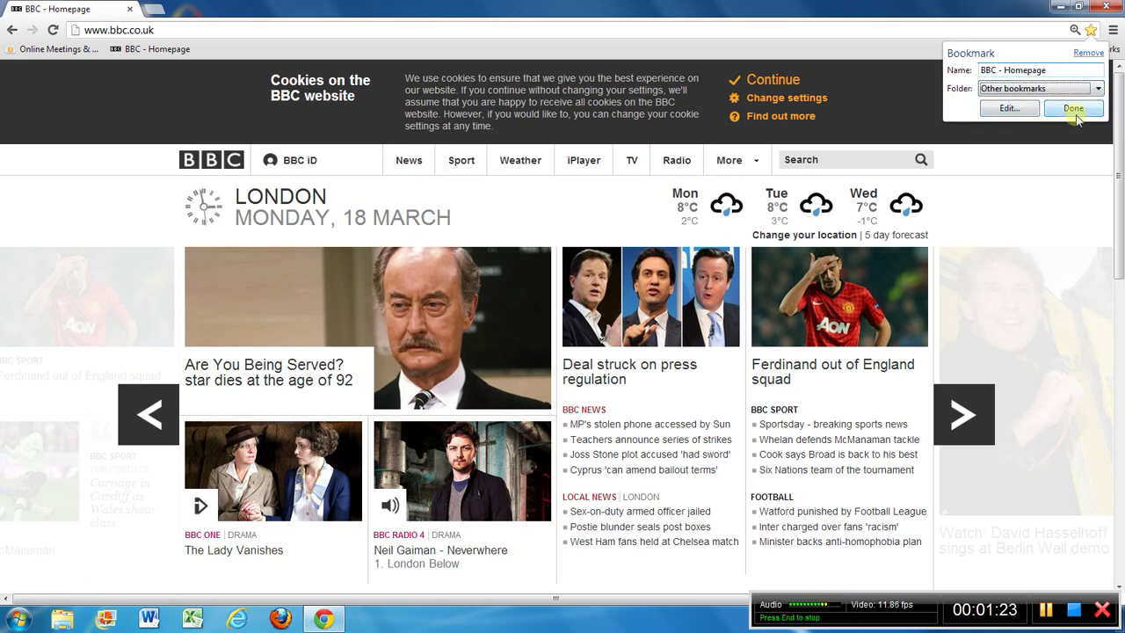
{"action": "left_click", "coordinate": [1077, 110]}
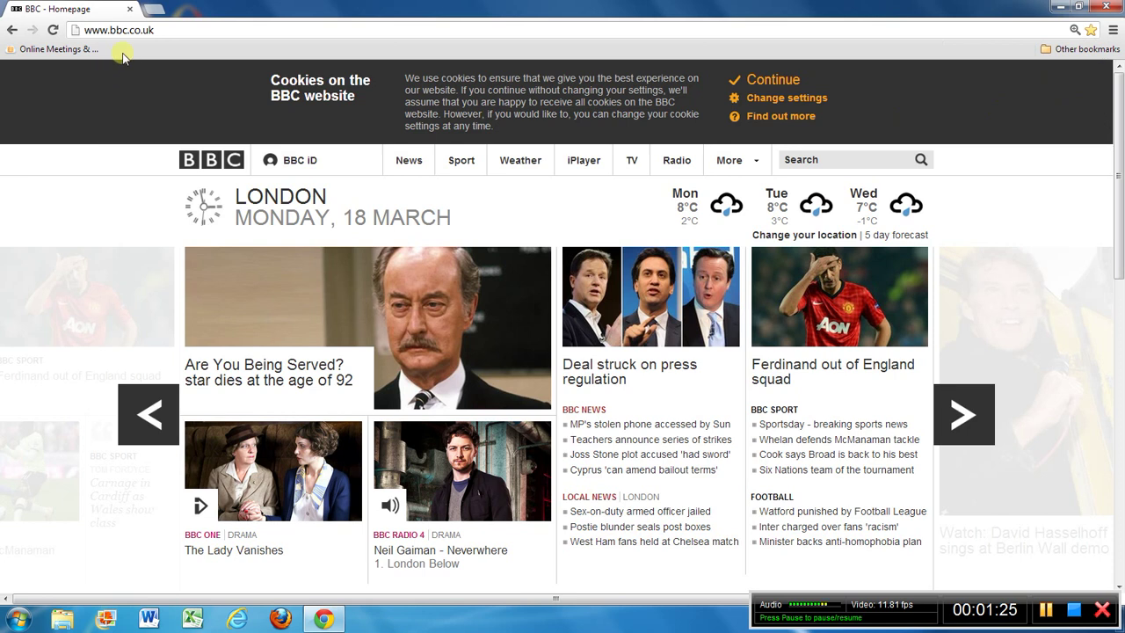
{"action": "left_click", "coordinate": [1054, 50]}
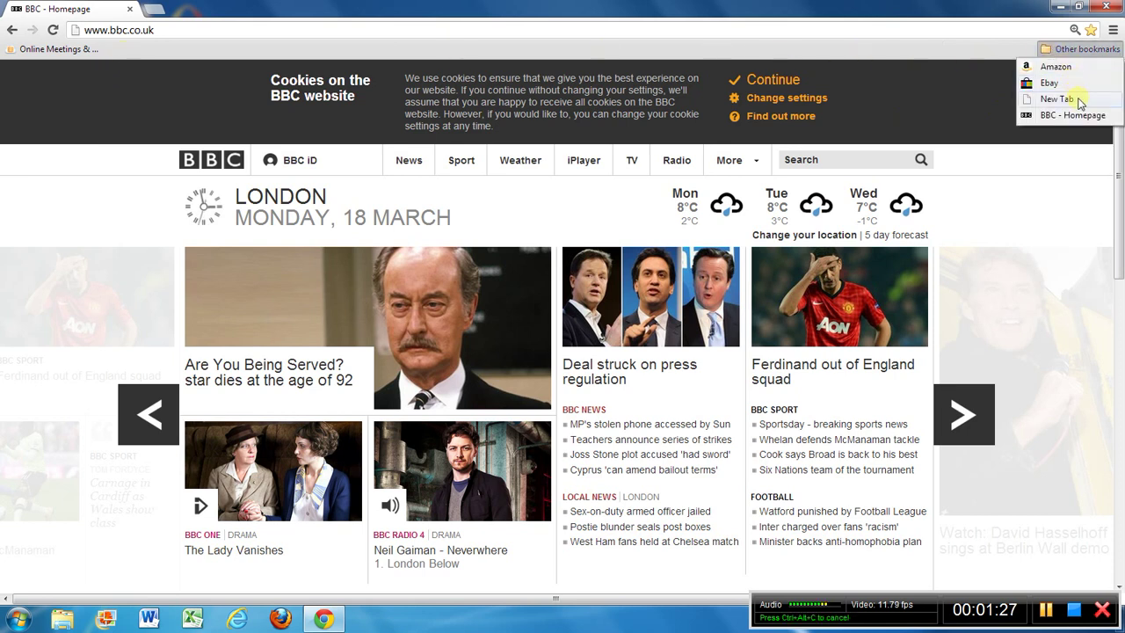
{"action": "left_click", "coordinate": [1080, 268]}
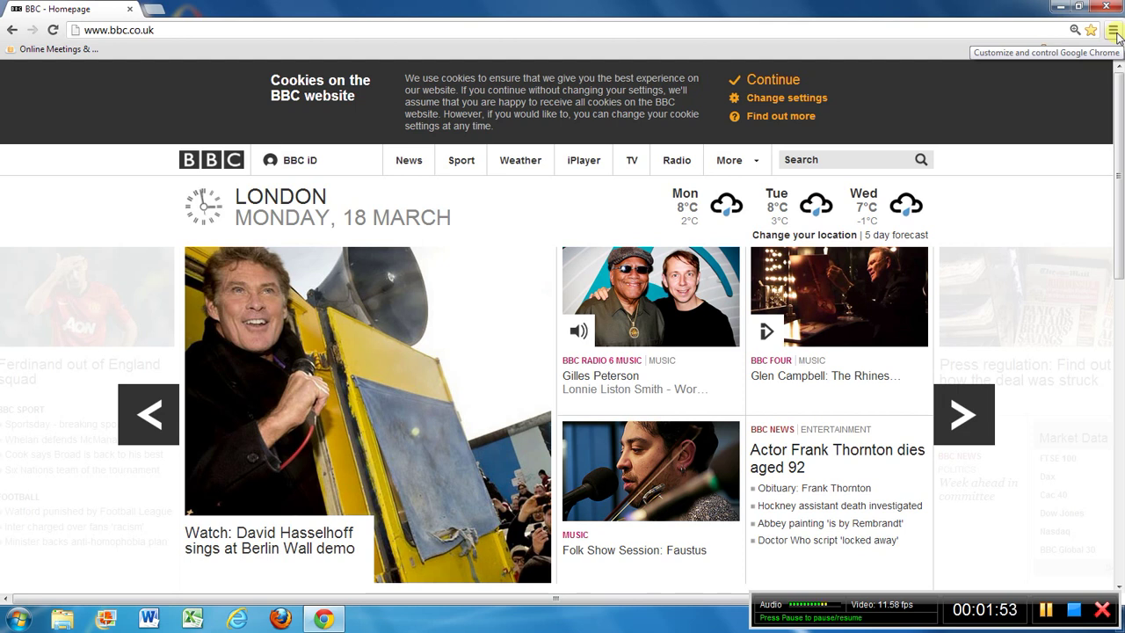
In Chrome Settings, set On startup to 'Open a specific page or set of pages'.
{"action": "left_click", "coordinate": [1112, 31]}
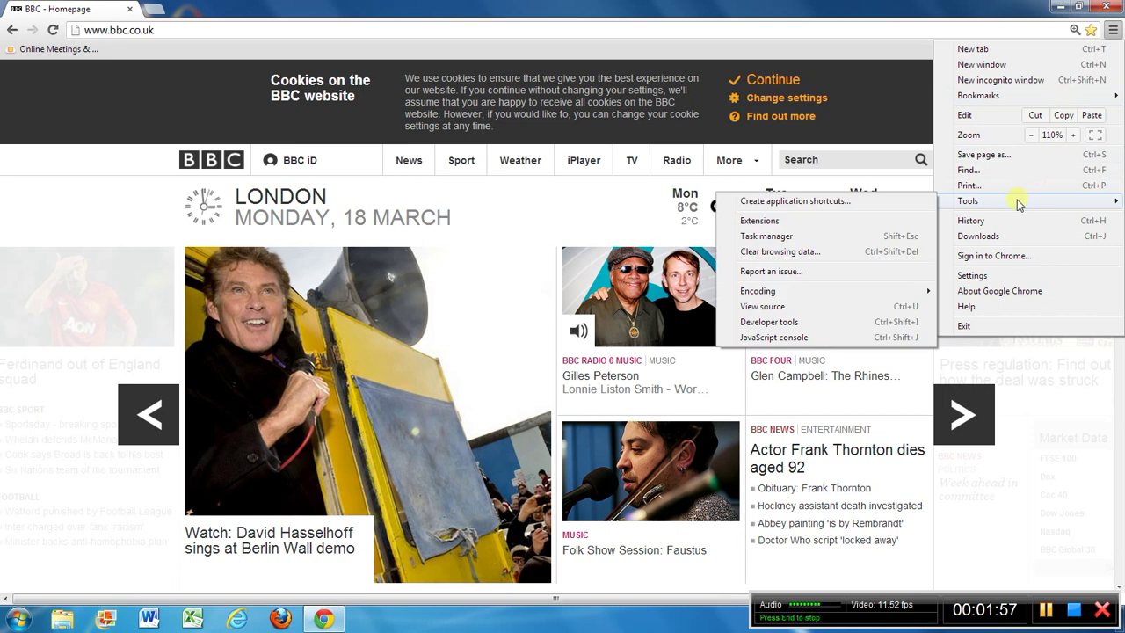
{"action": "left_click", "coordinate": [998, 276]}
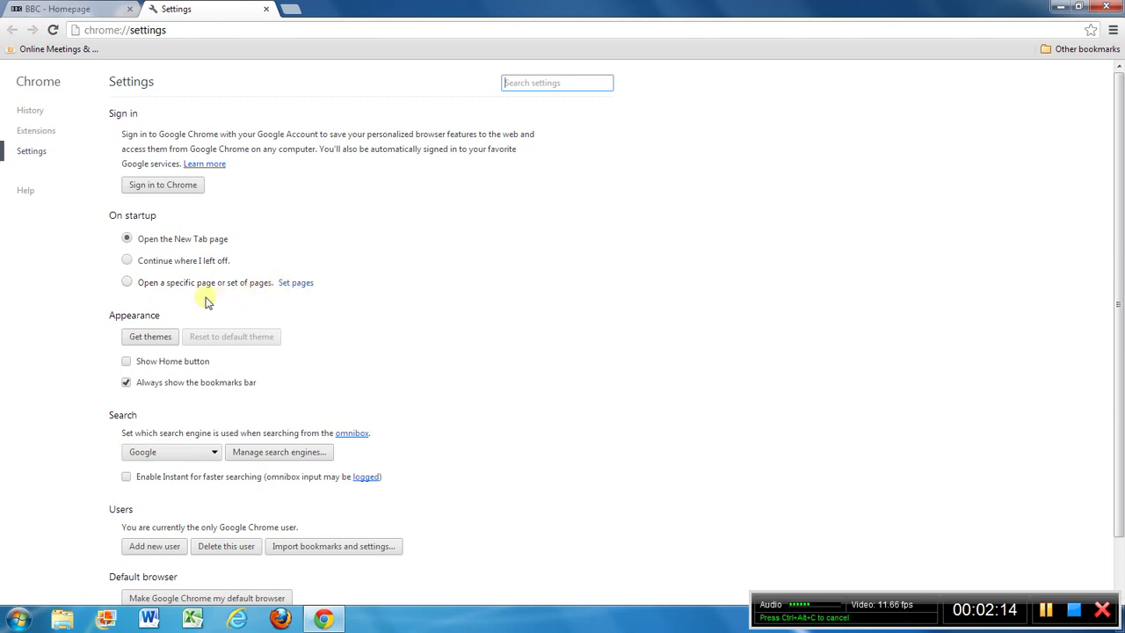
{"action": "left_click", "coordinate": [128, 283]}
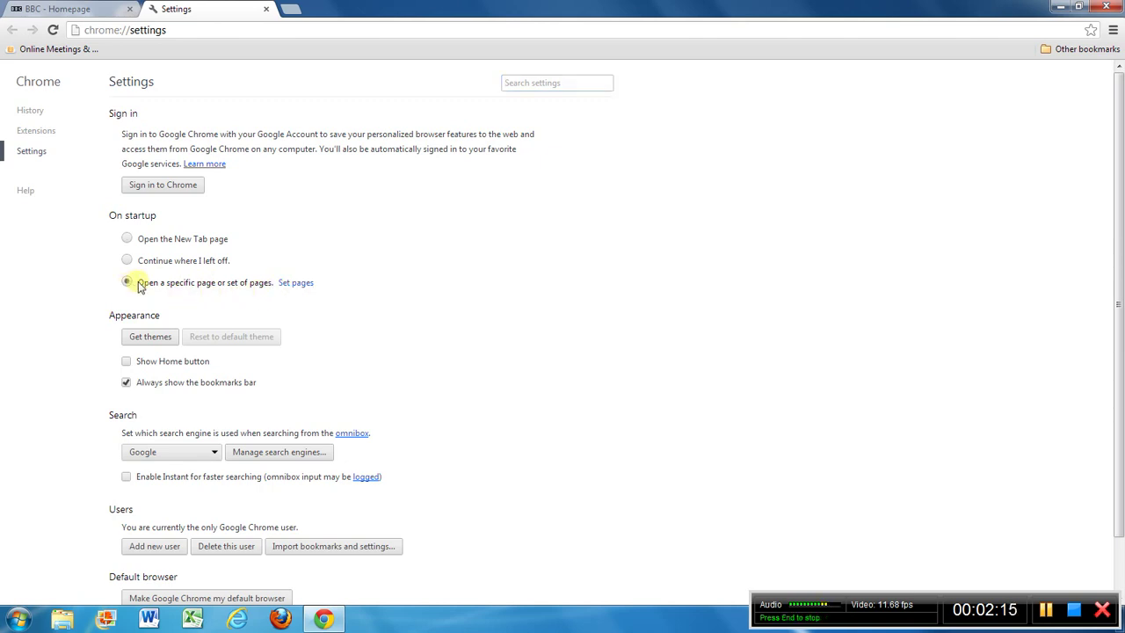
{"action": "left_click", "coordinate": [294, 283]}
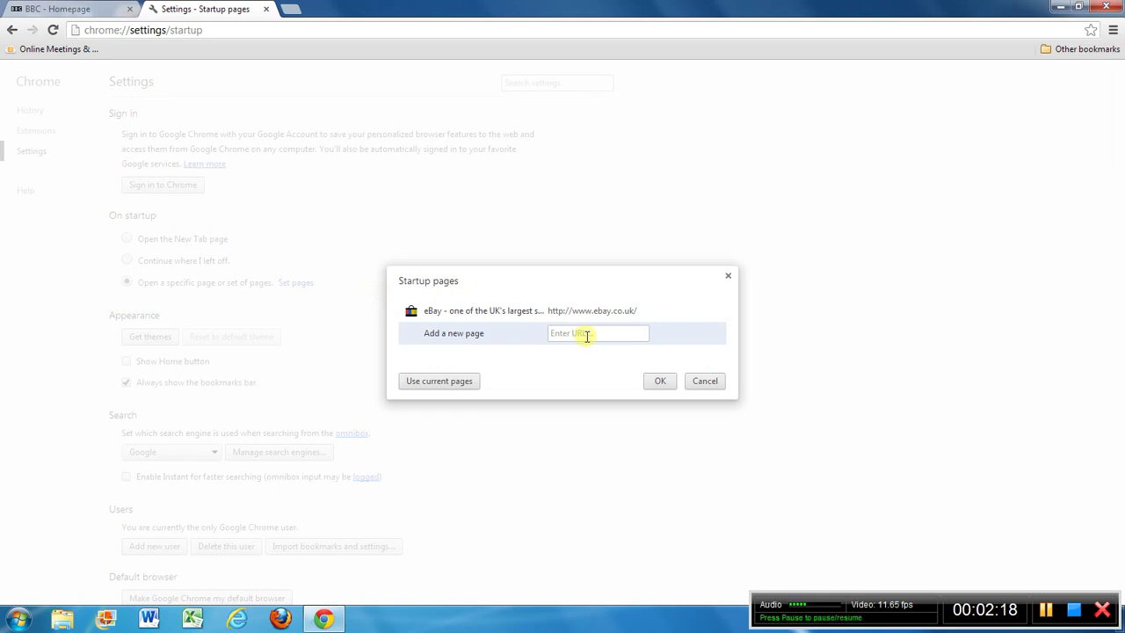
{"action": "left_click", "coordinate": [718, 310]}
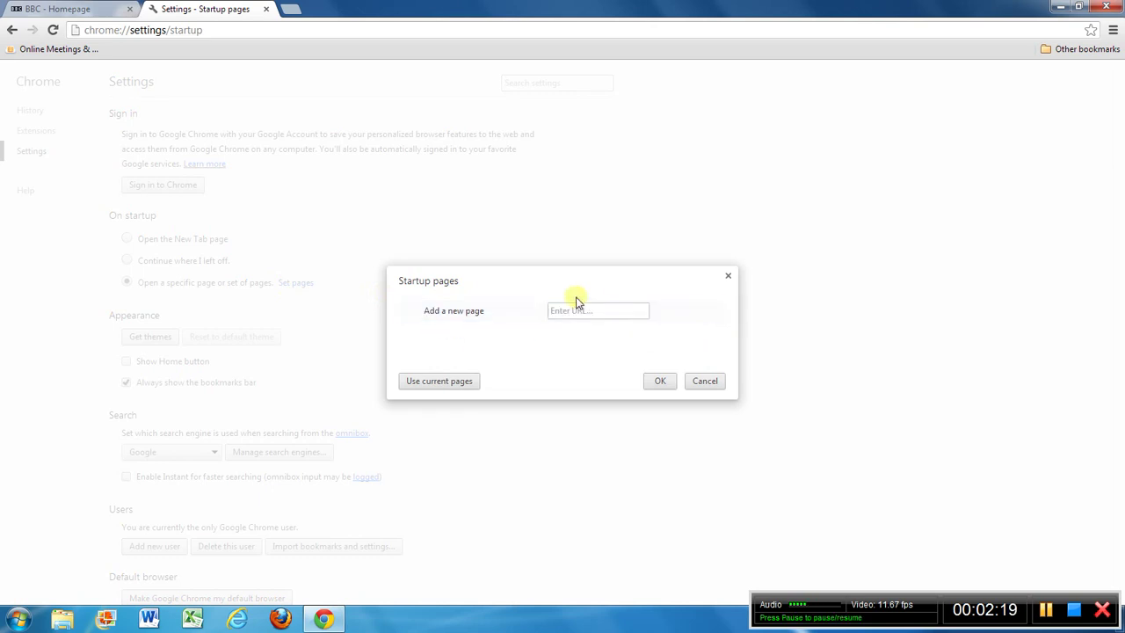
{"action": "left_click", "coordinate": [571, 310]}
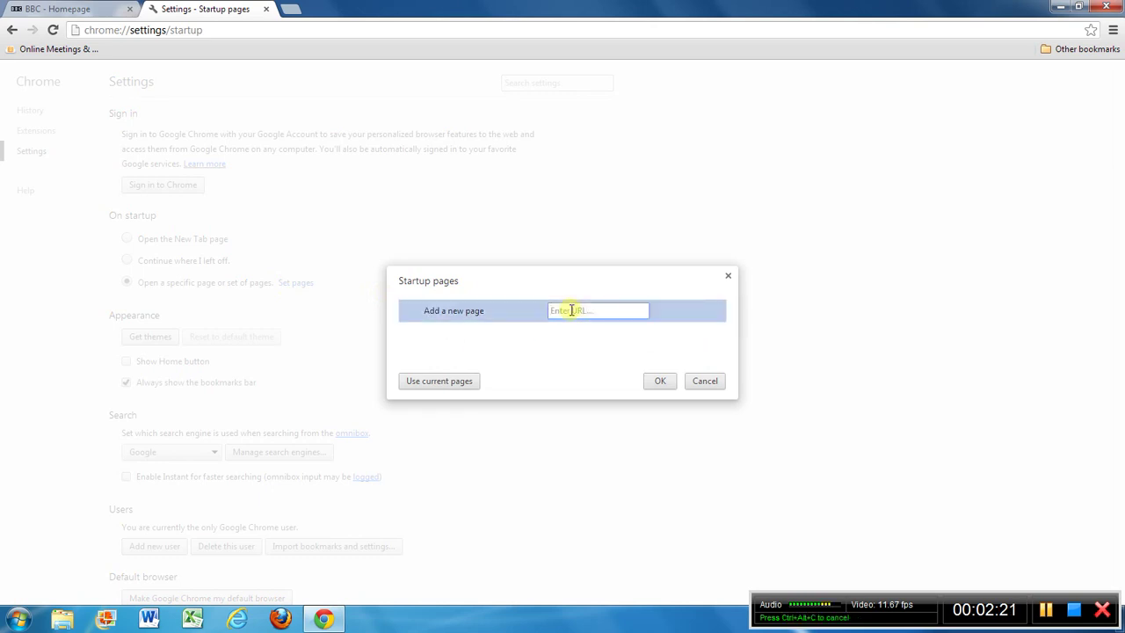
{"action": "type", "text": "www."}
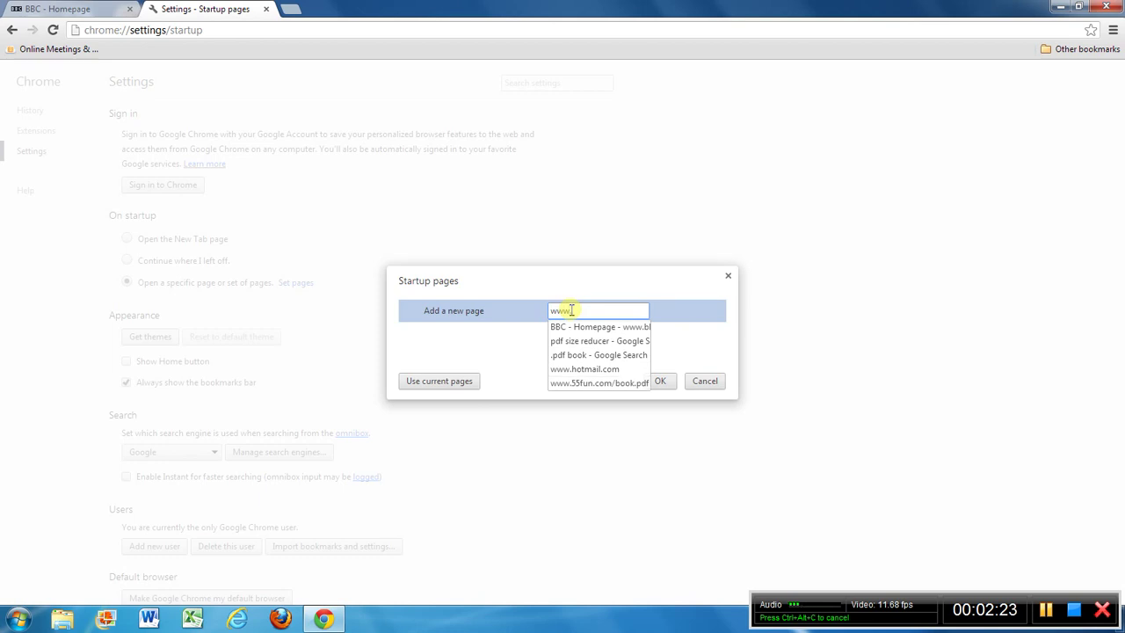
{"action": "type", "text": "ebay"}
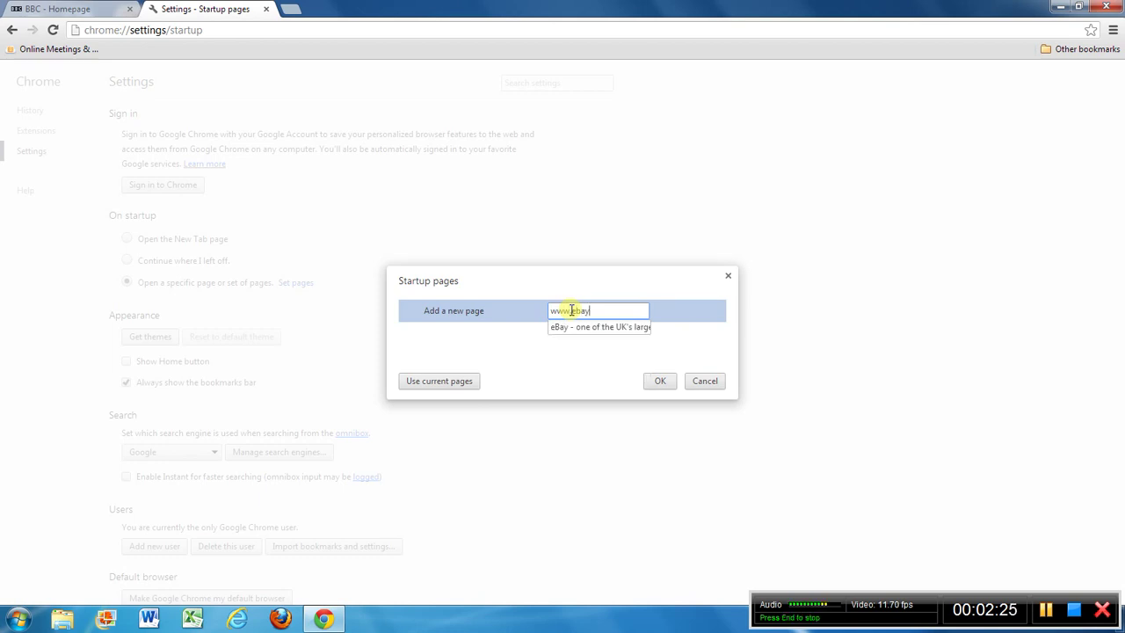
{"action": "type", "text": ".co.uk"}
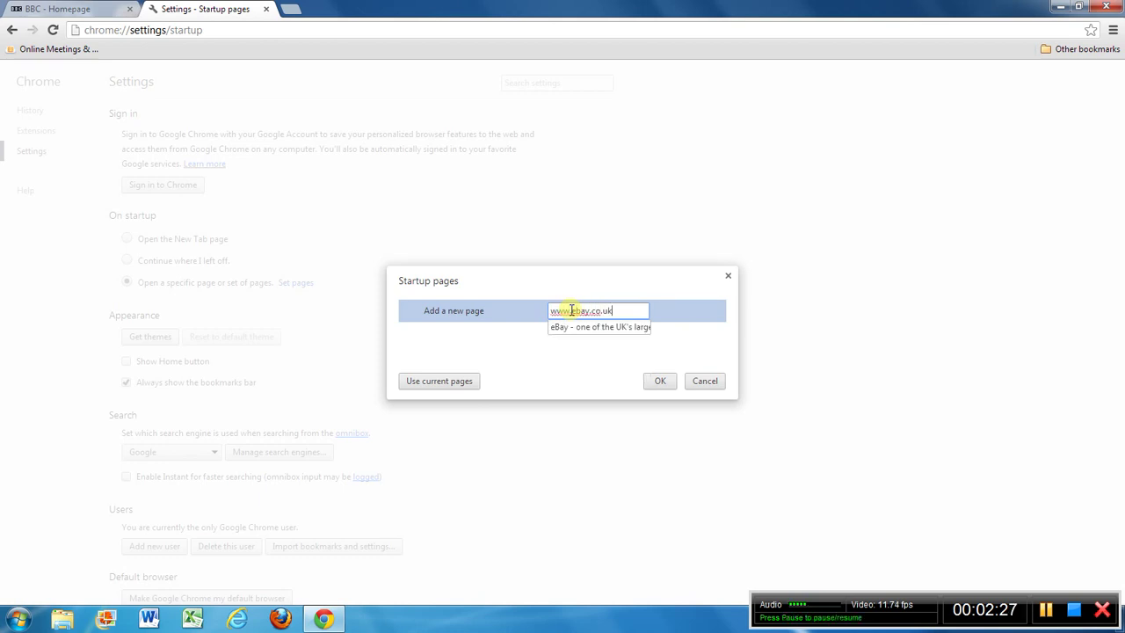
{"action": "left_click", "coordinate": [659, 383]}
{"action": "left_click", "coordinate": [605, 380]}
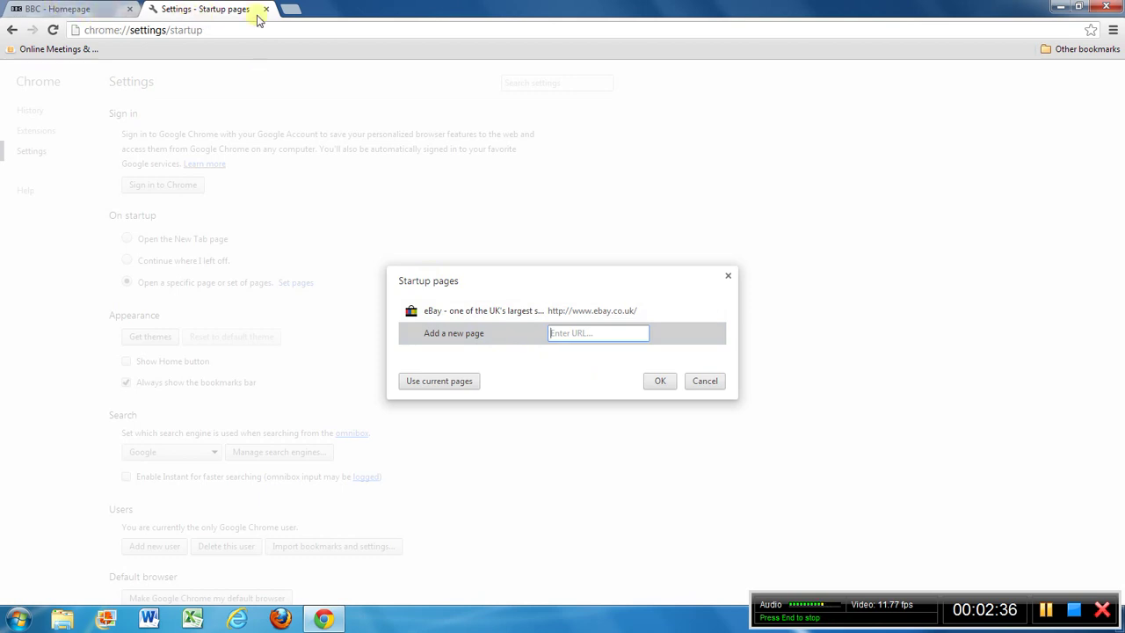
{"action": "left_click_drag", "start_coordinate": [229, 8], "coordinate": [246, 9]}
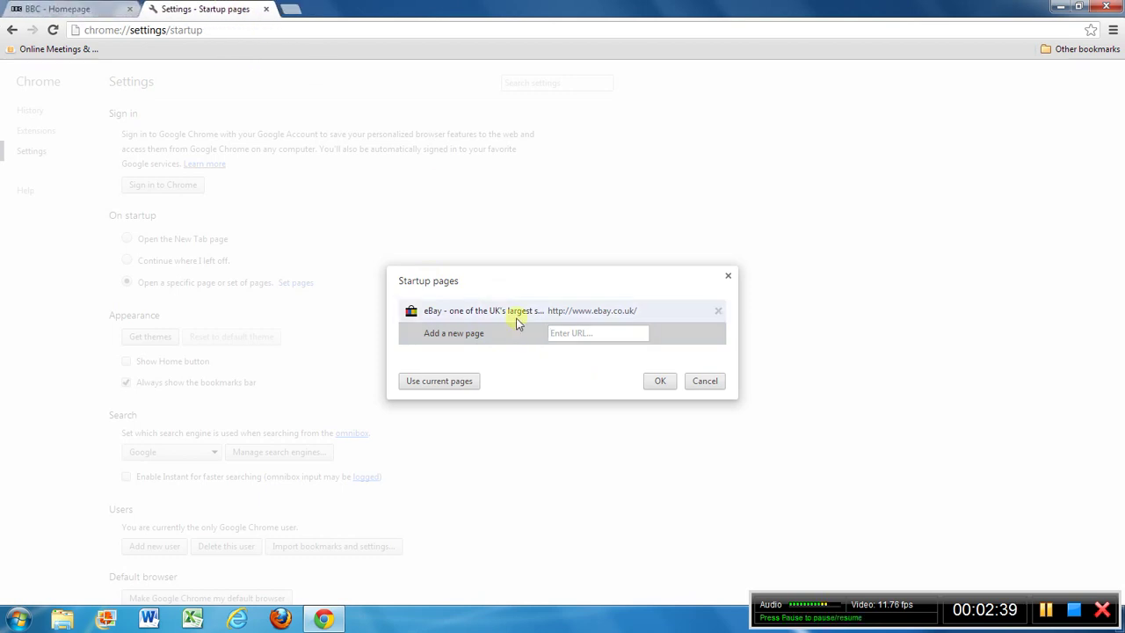
Confirm the startup pages, close the Settings tab, and quit Chrome.
{"action": "left_click", "coordinate": [660, 381]}
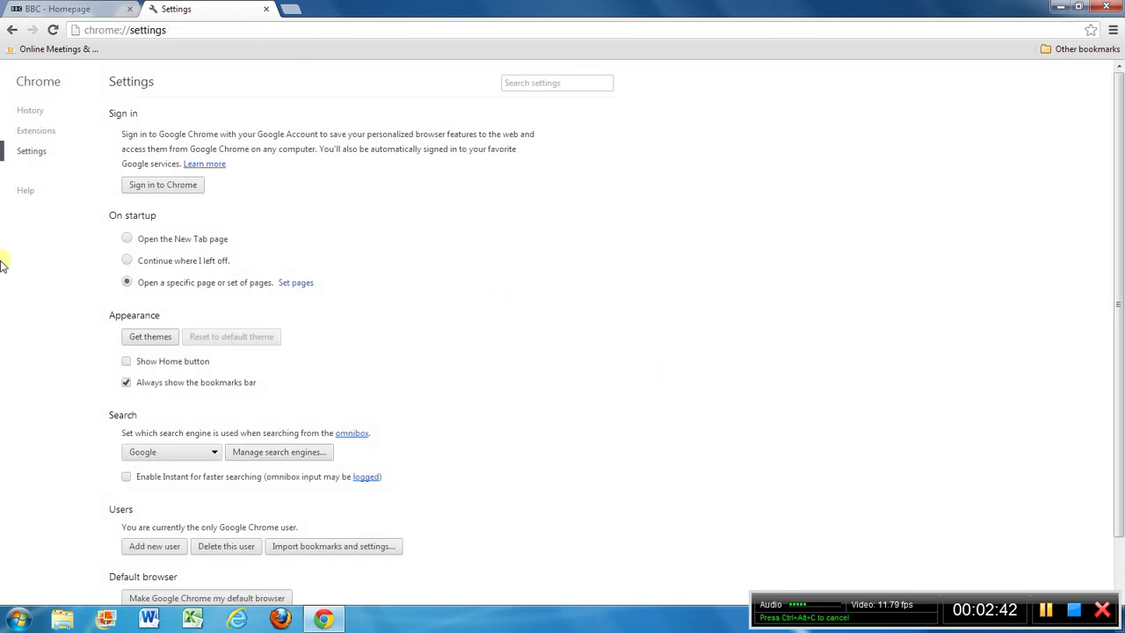
{"action": "left_click", "coordinate": [266, 9]}
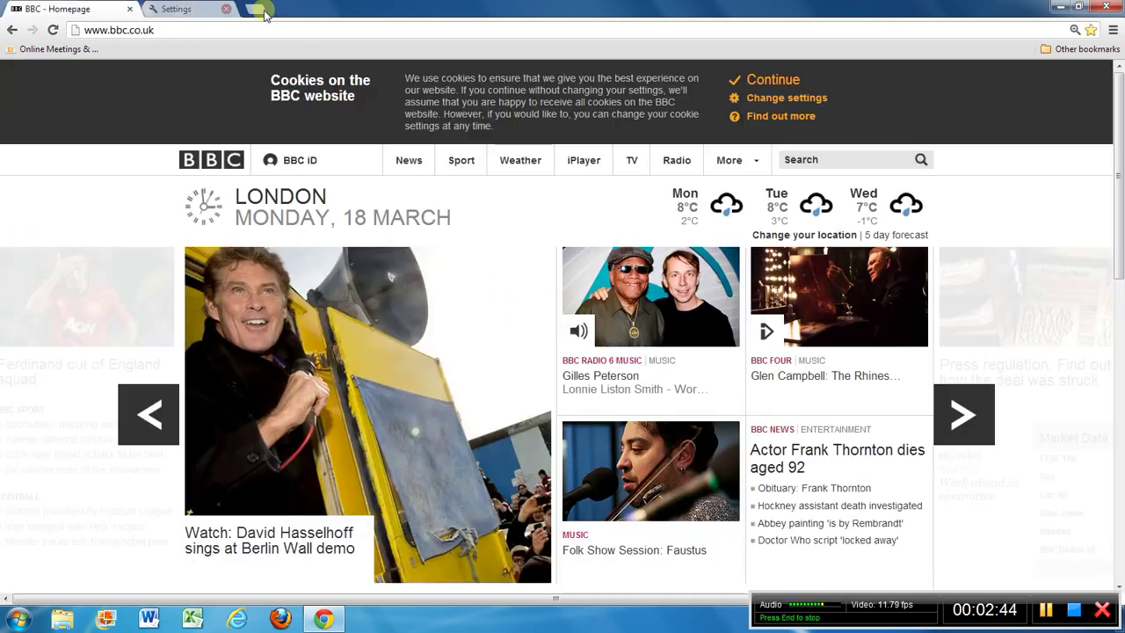
{"action": "left_click", "coordinate": [1114, 7]}
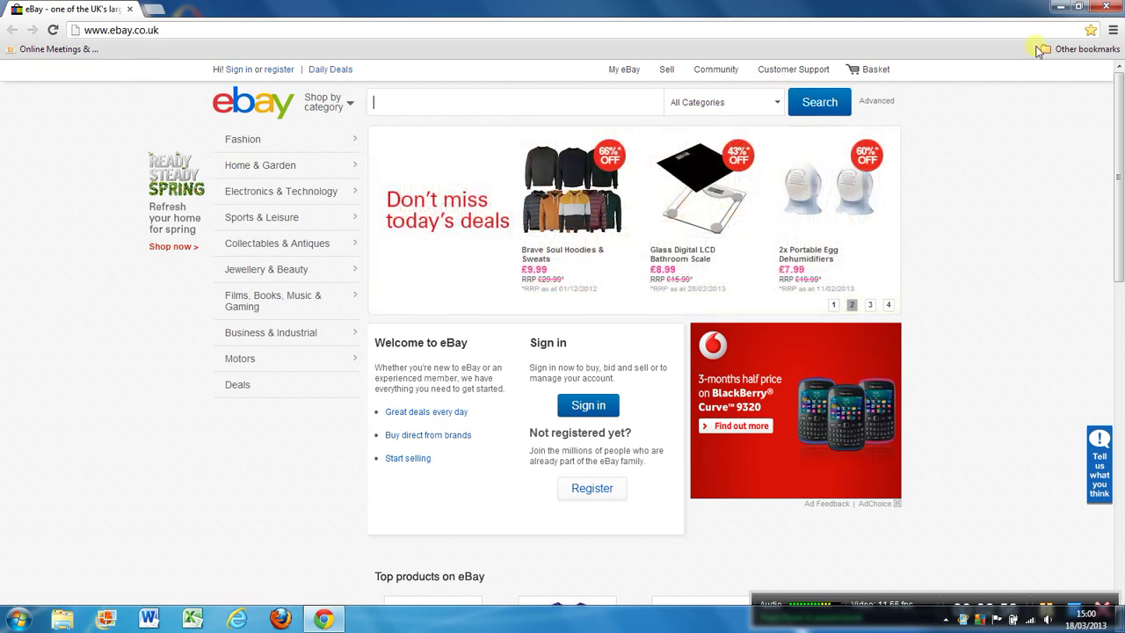
With eBay loaded at startup, open BBC - Homepage from Other bookmarks, then close Chrome.
{"action": "left_click", "coordinate": [1046, 49]}
{"action": "left_click", "coordinate": [1058, 115]}
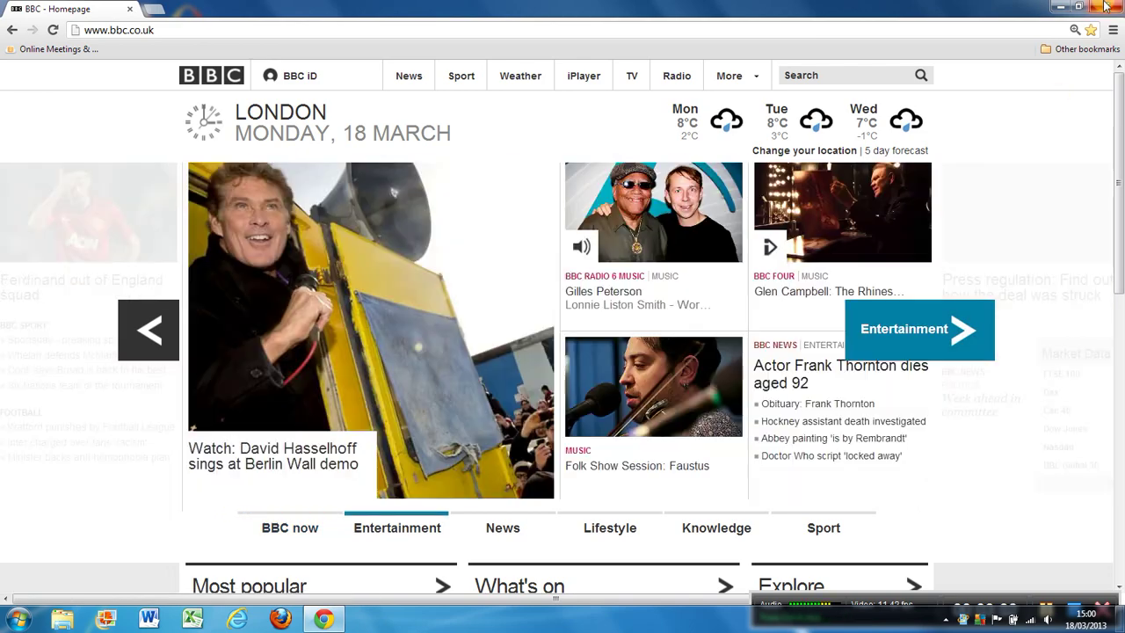
{"action": "left_click", "coordinate": [1060, 6]}
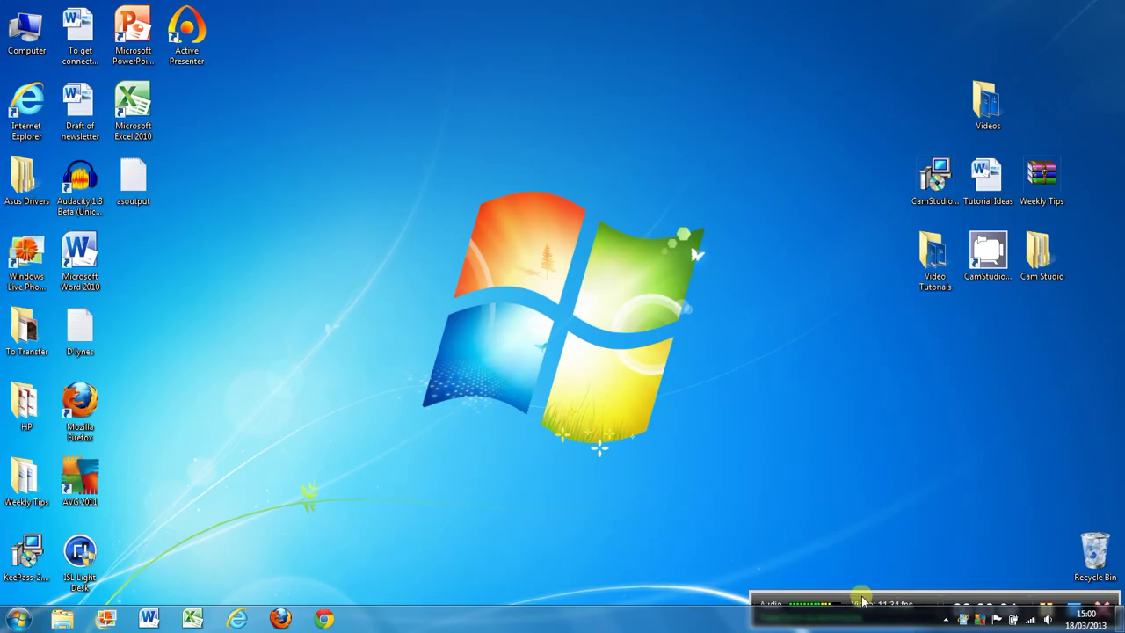